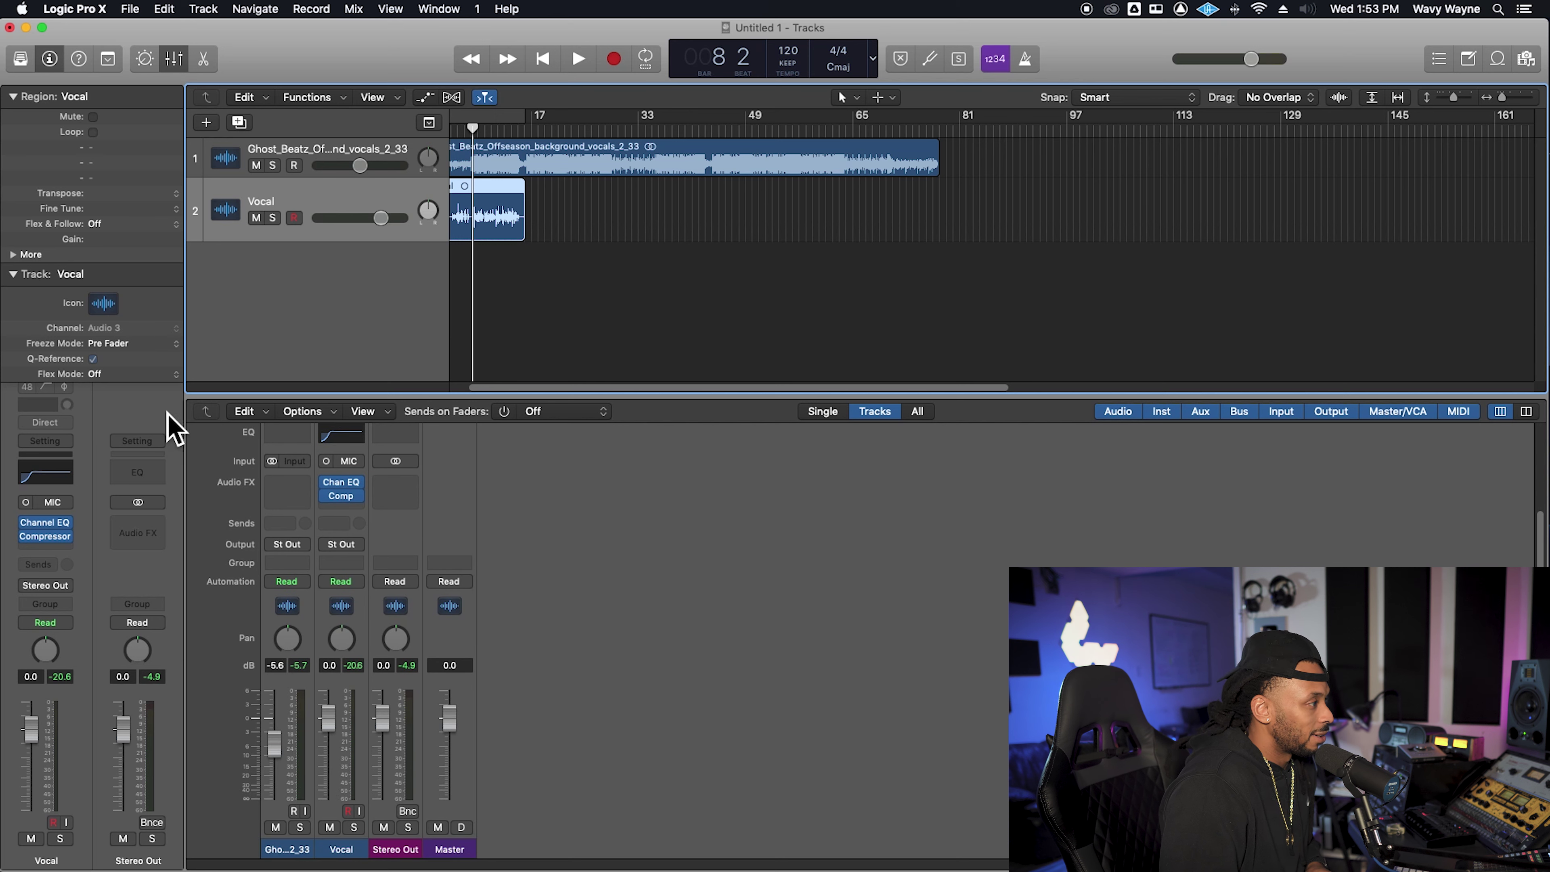
- Hide and restore the mixer, then switch the Vocal channel's automation mode from Read to Write
{"action": "left_click", "coordinate": [183, 61]}
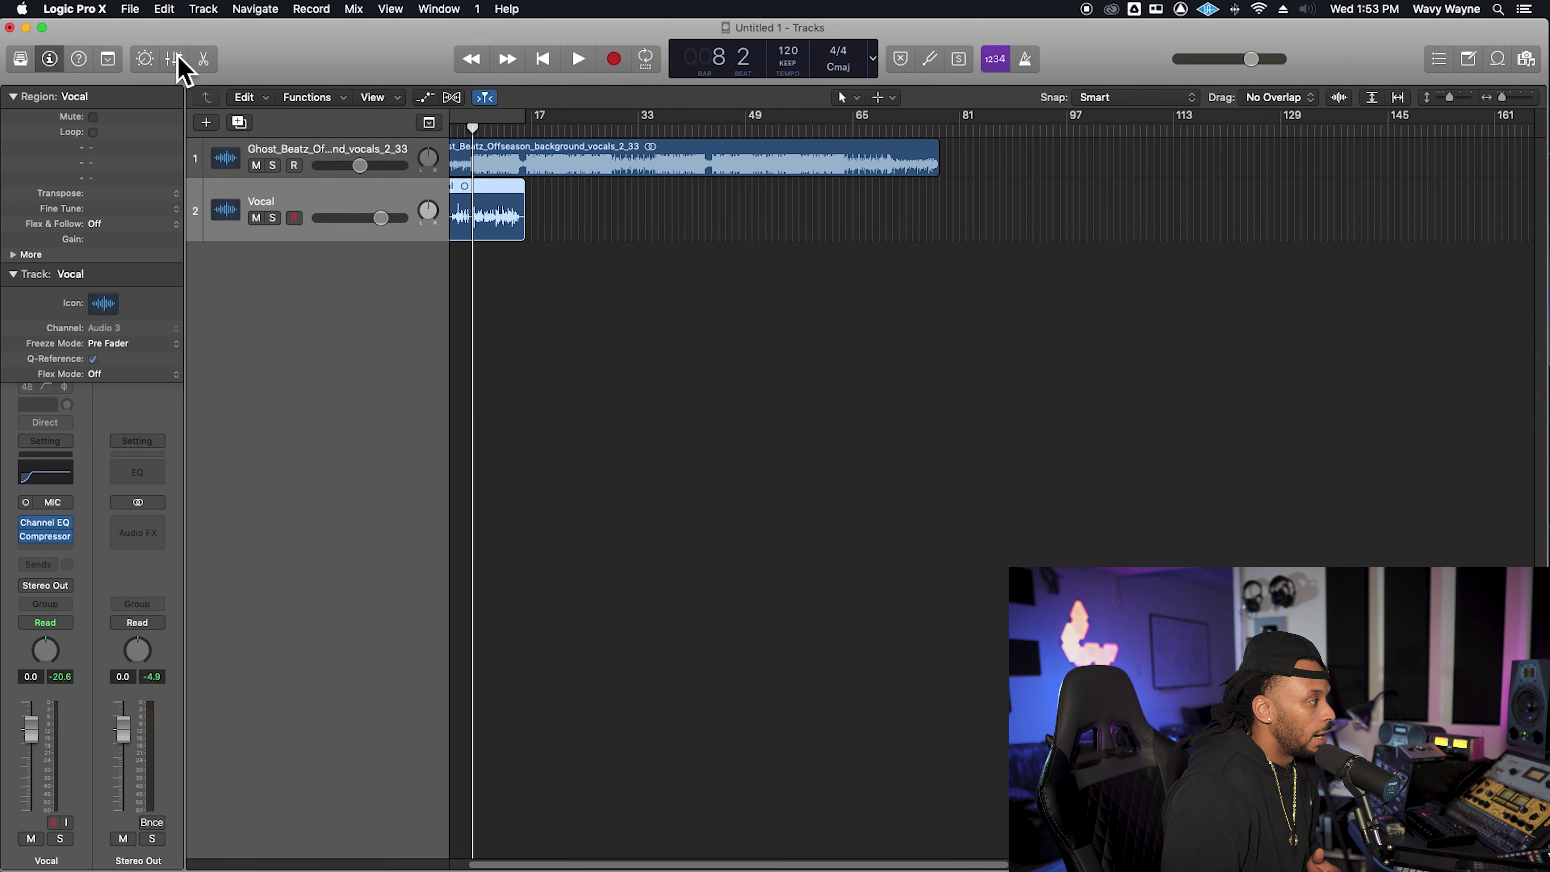
{"action": "left_click", "coordinate": [175, 59]}
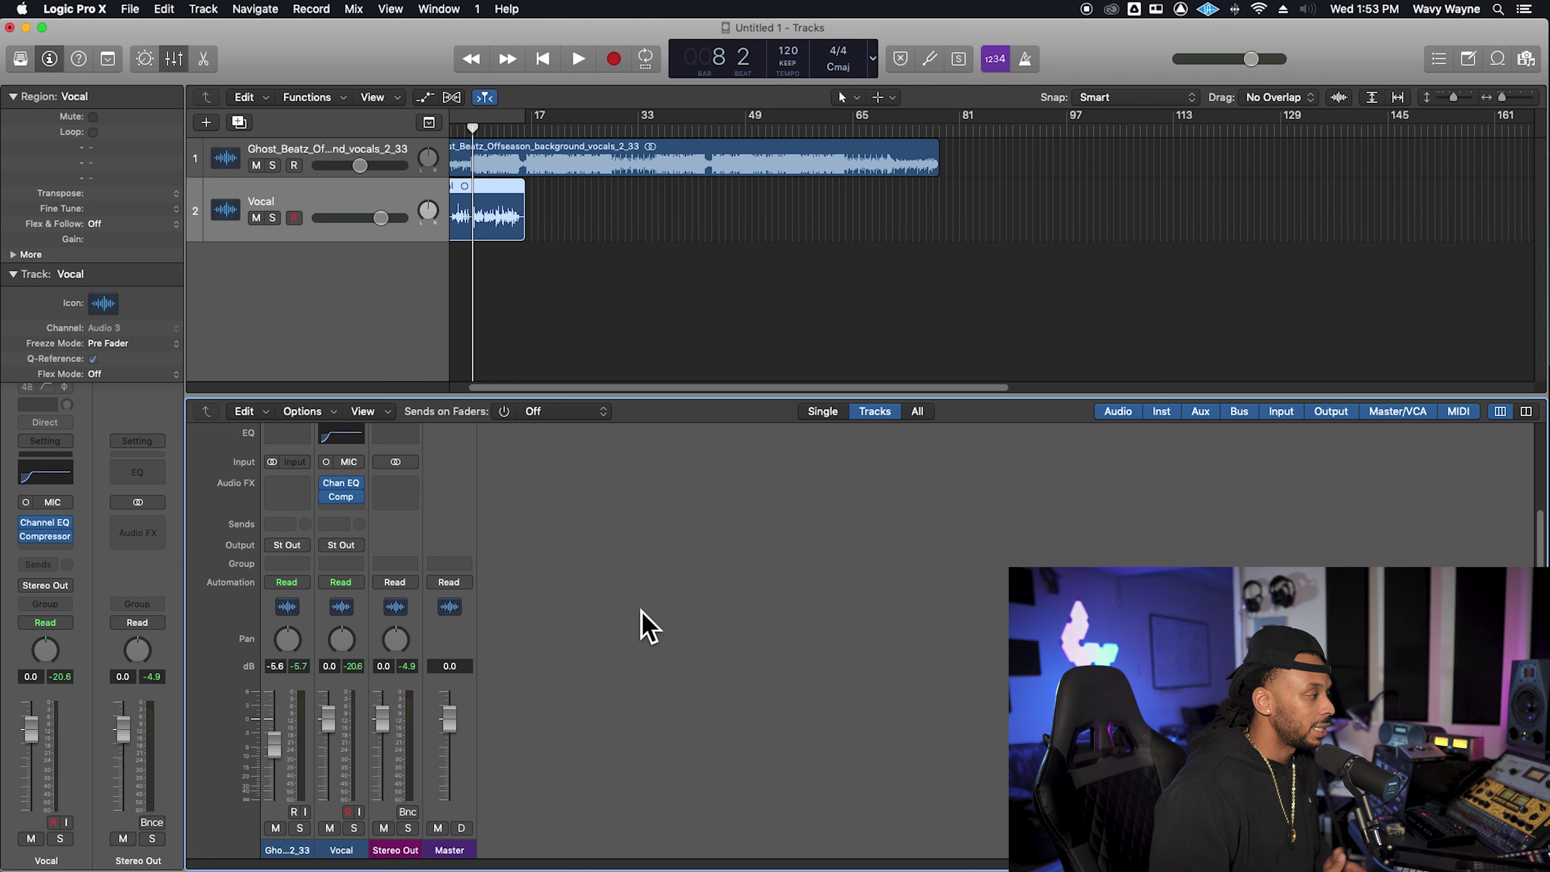
{"action": "left_click", "coordinate": [343, 582]}
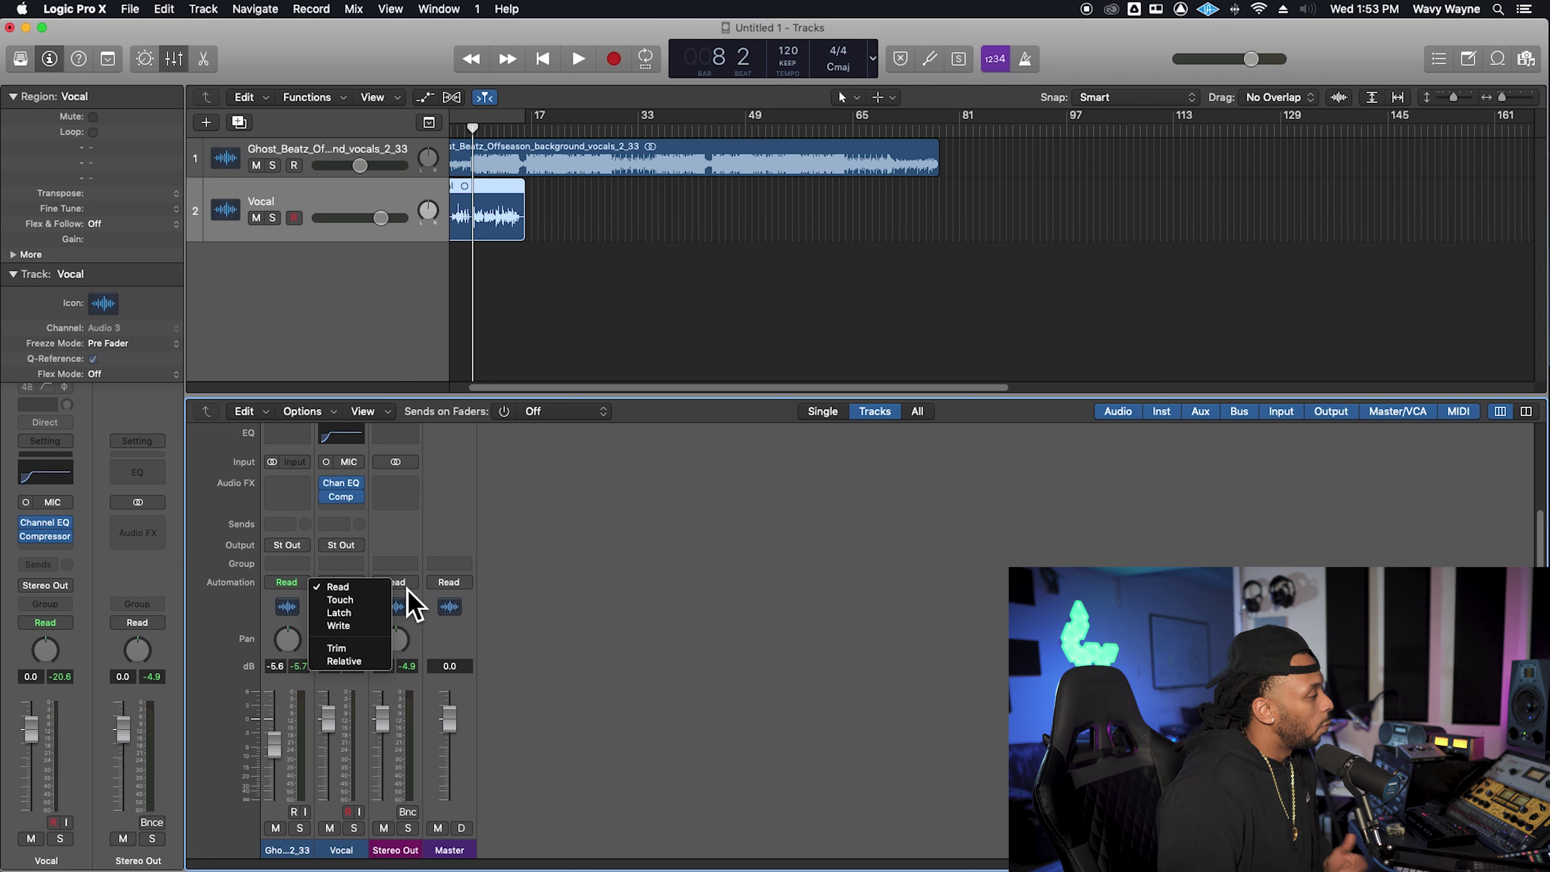
{"action": "left_click", "coordinate": [380, 628]}
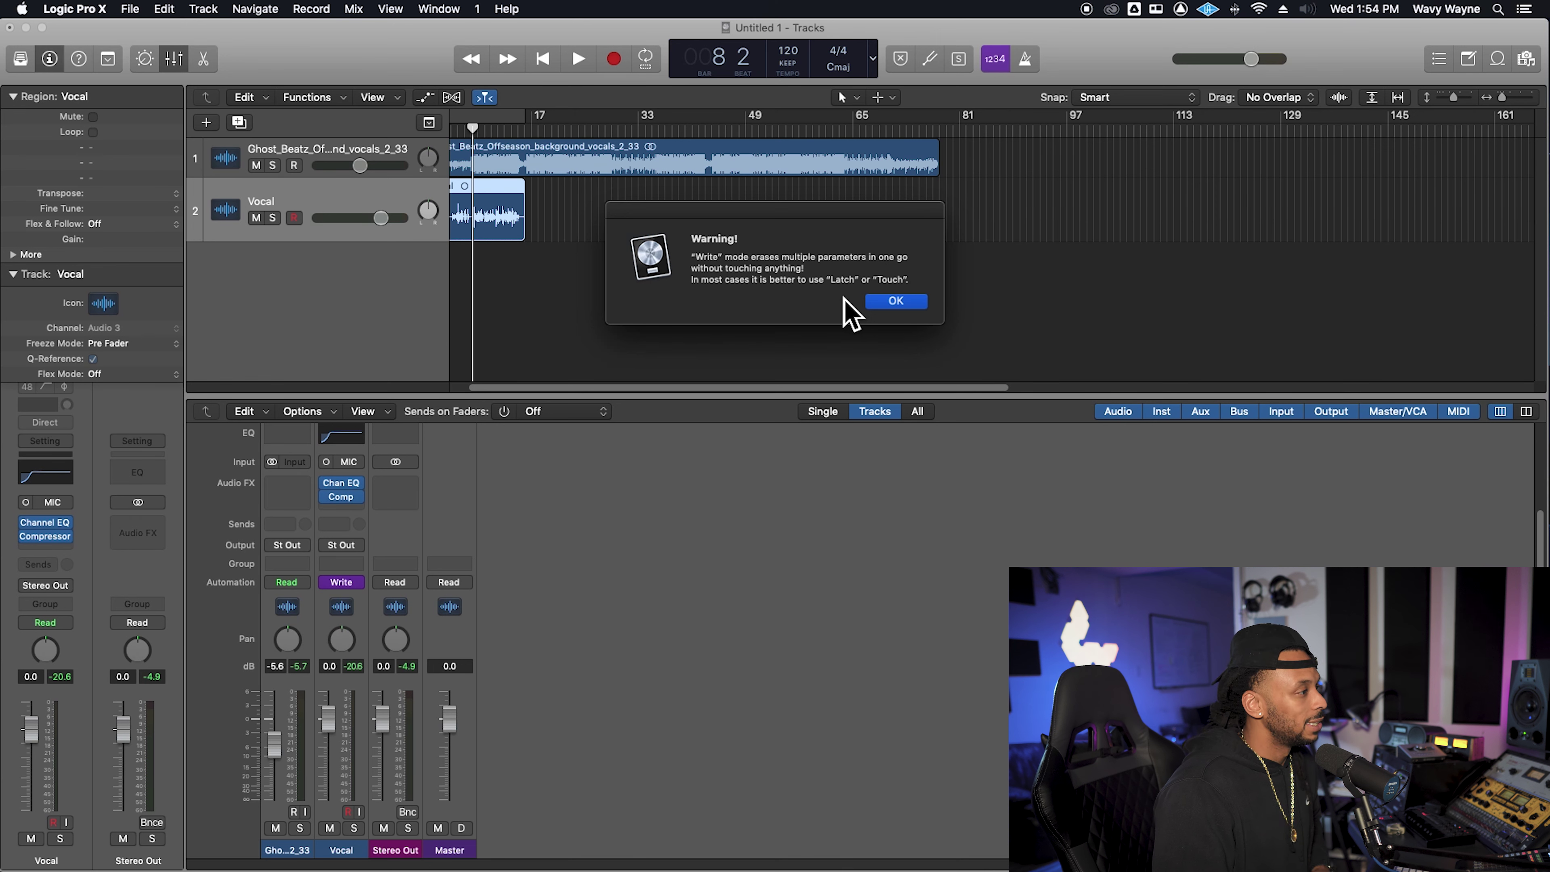
- Dismiss the Write warning, enlarge the tracks area, and show the Volume automation lanes
{"action": "left_click", "coordinate": [901, 305]}
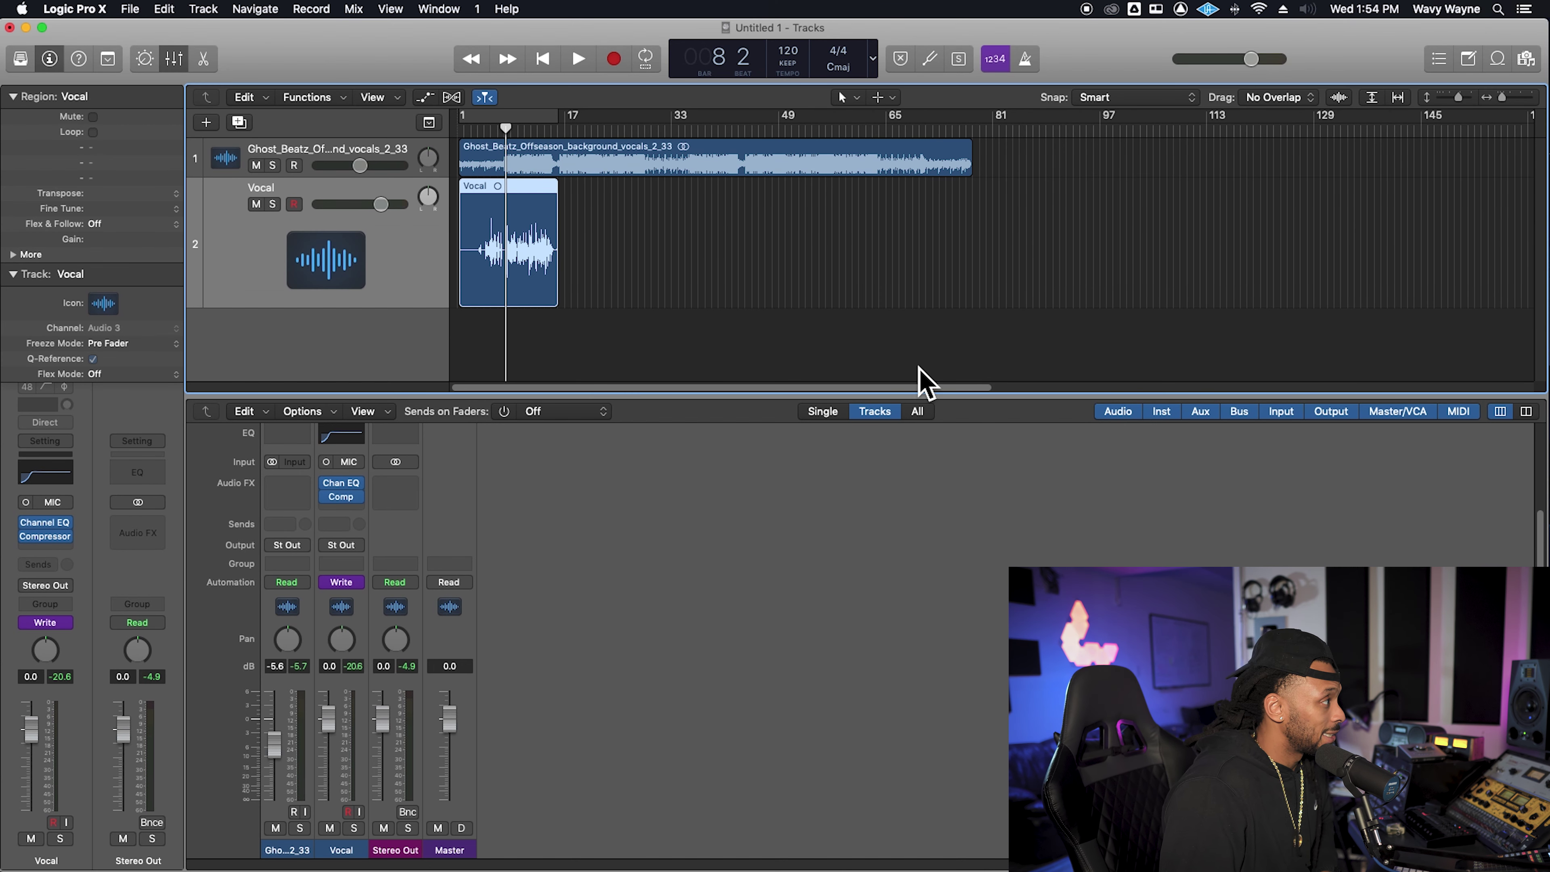
{"action": "left_click_drag", "start_coordinate": [633, 409], "coordinate": [633, 459]}
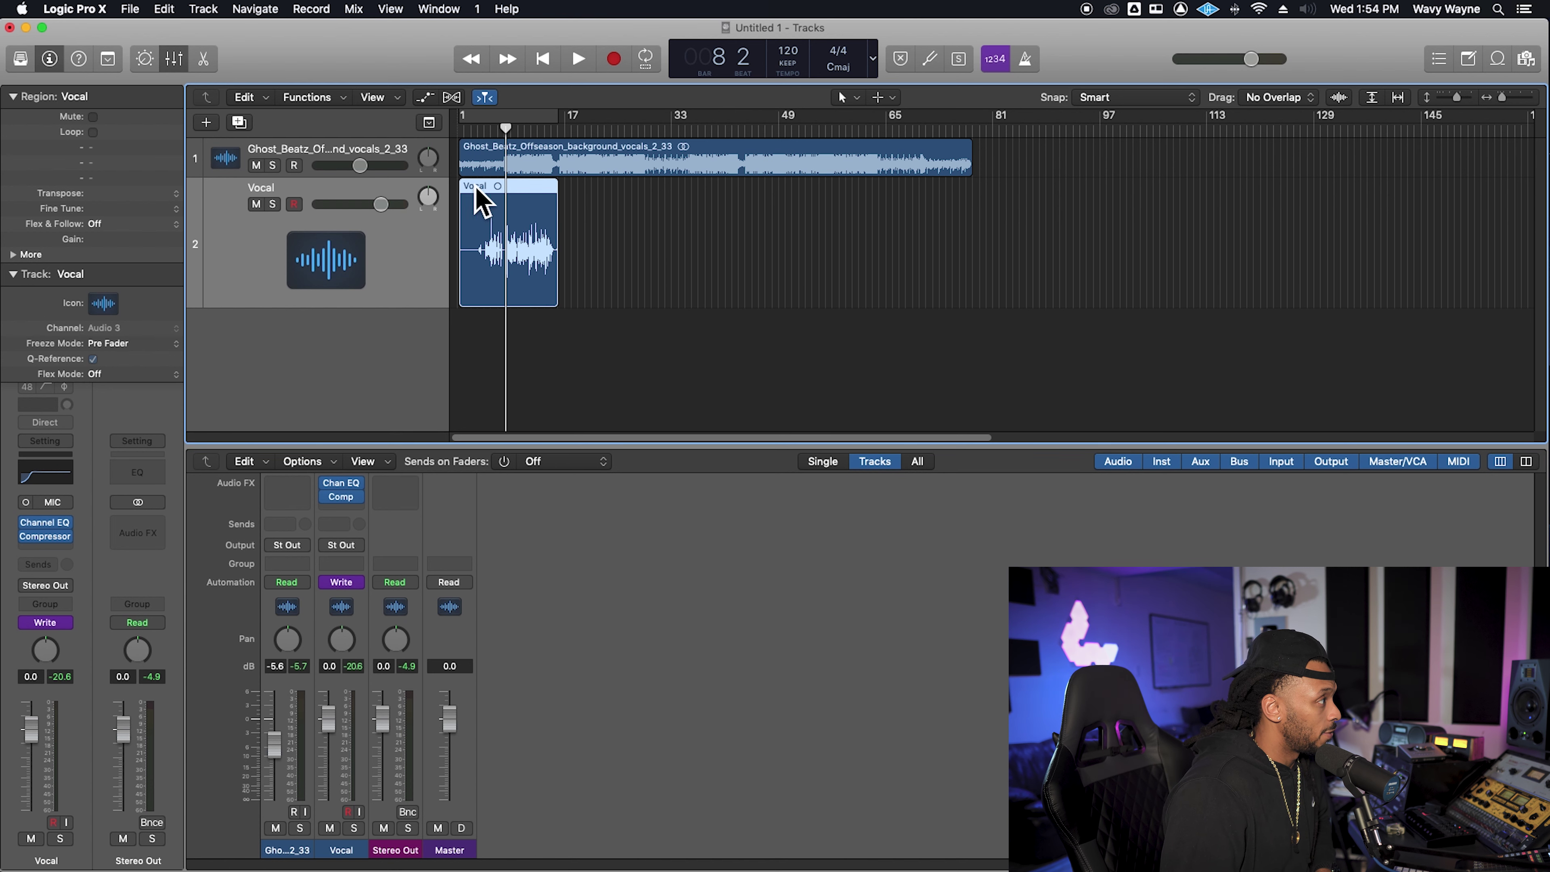
{"action": "left_click", "coordinate": [427, 98]}
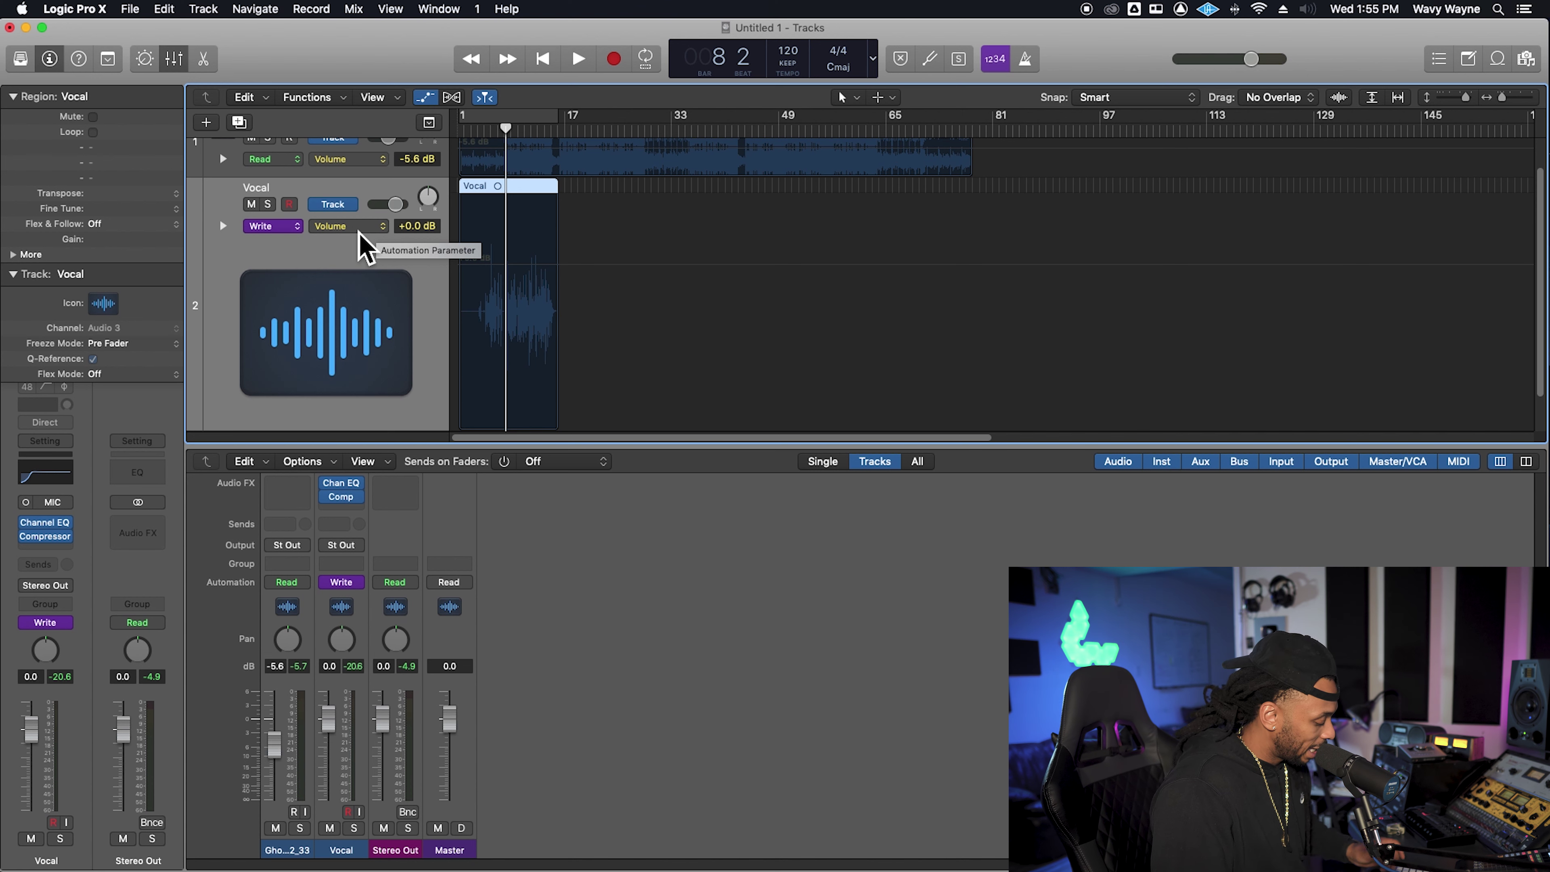
- Zoom in twice on the vocal region and play the project to write Vocal volume automation
{"action": "key", "text": "super+Right"}
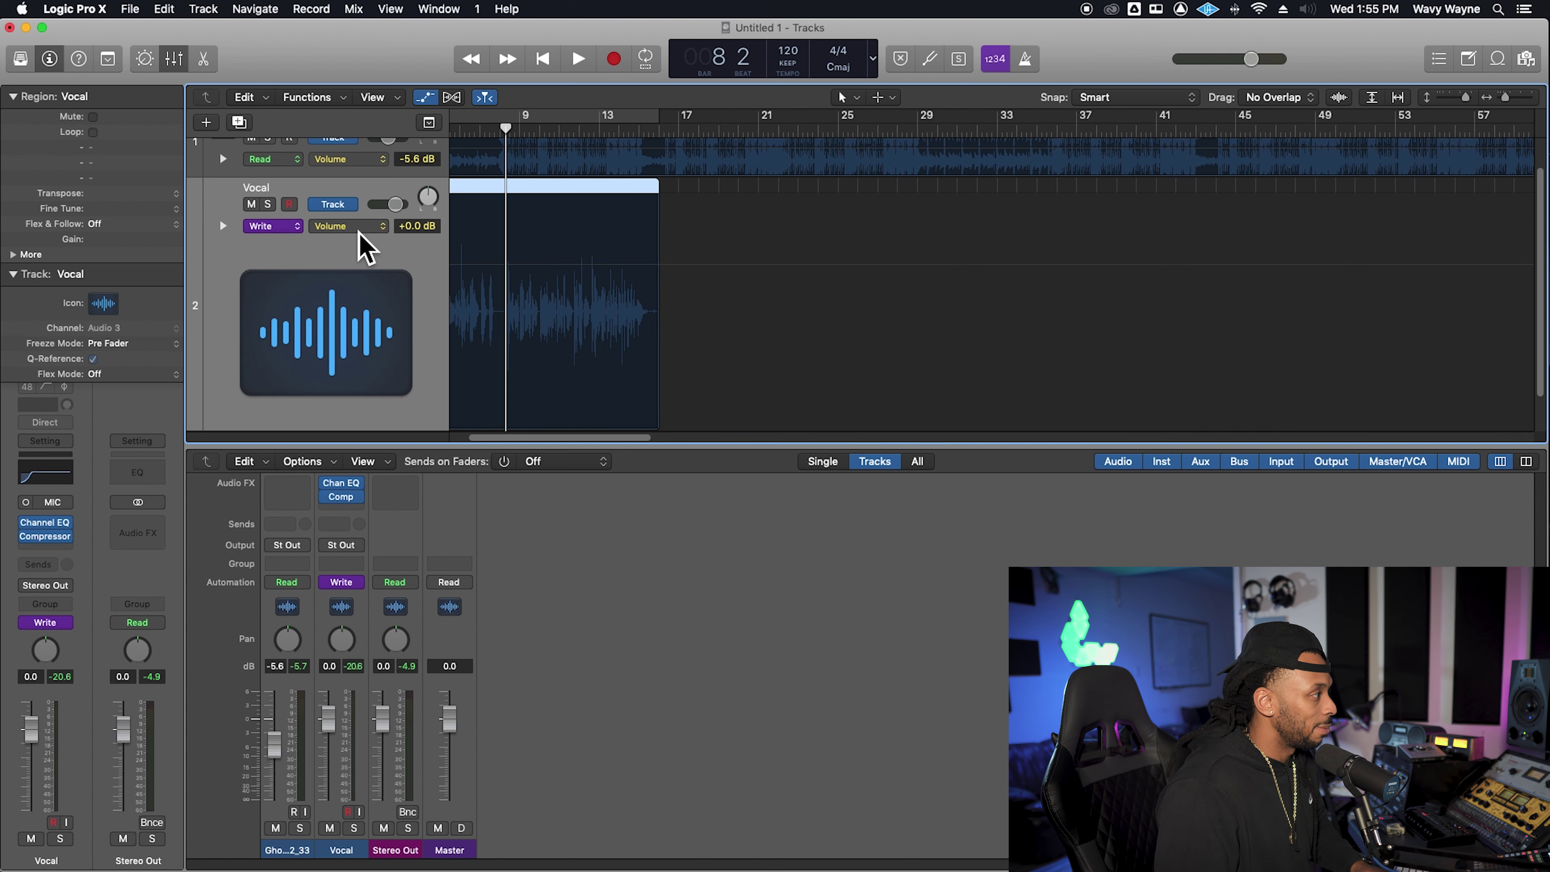
{"action": "key", "text": "super+Right"}
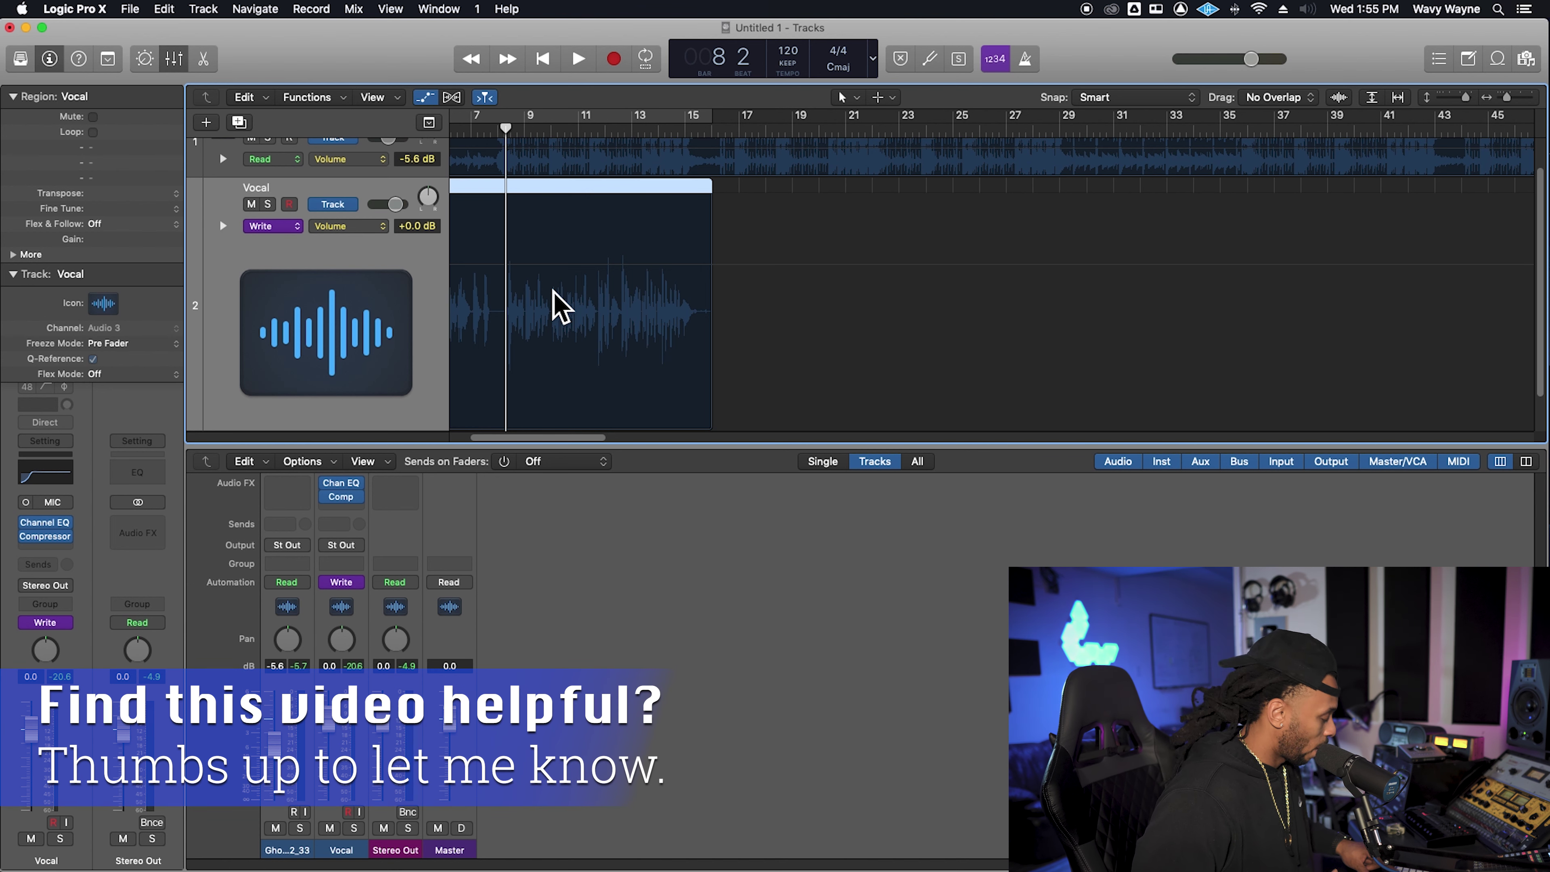
{"action": "key", "text": "space"}
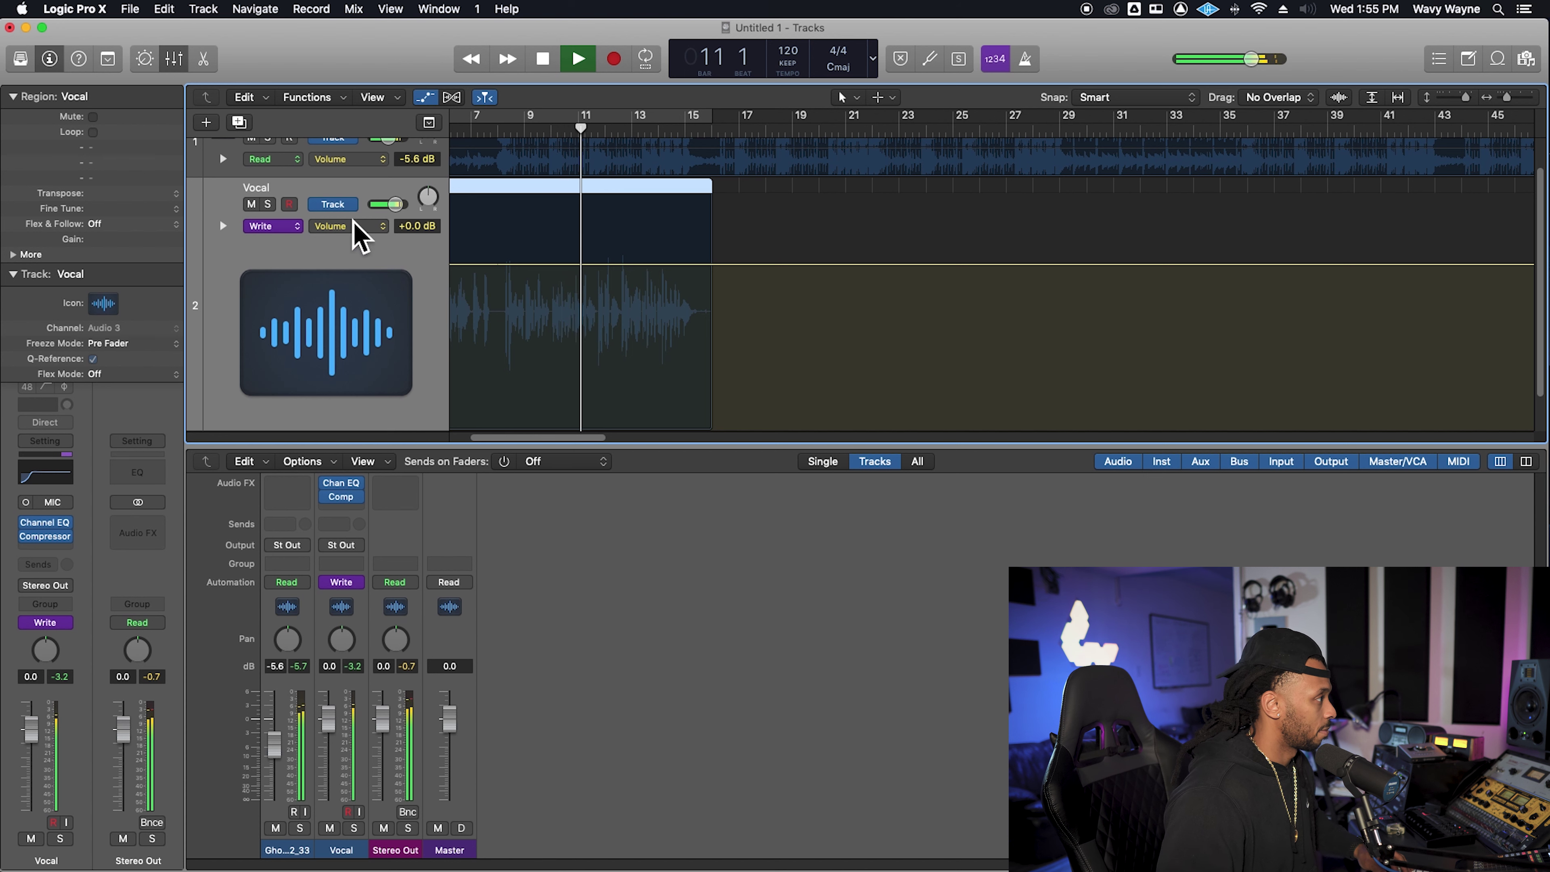
- Stop playback and set the Vocal track header's automation mode to Read
{"action": "key", "text": "space"}
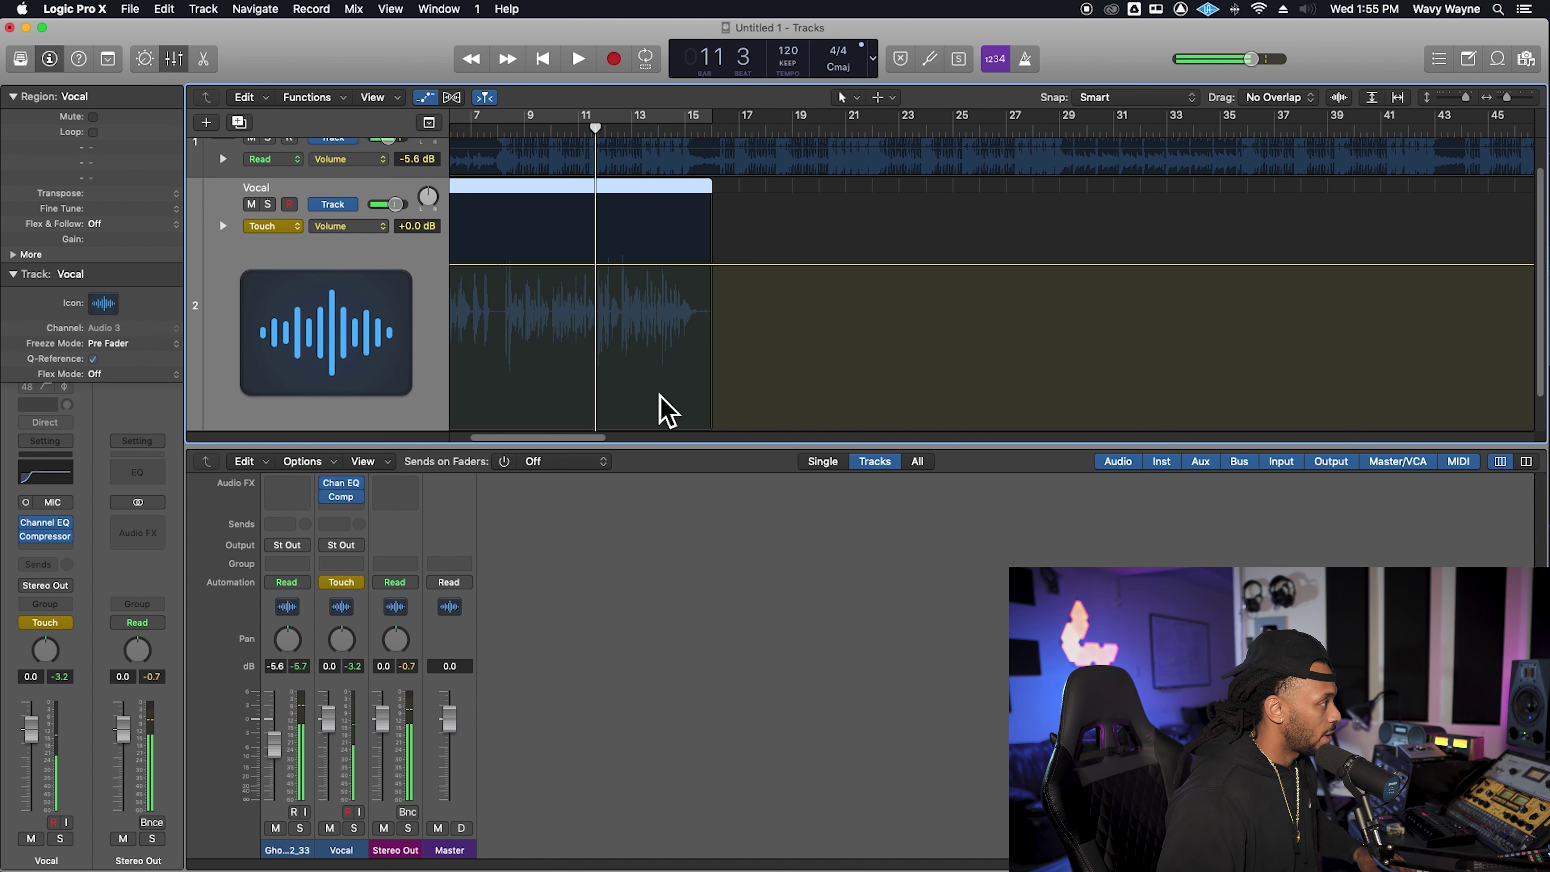
{"action": "scroll", "coordinate": [691, 419], "scroll_direction": "left", "scroll_amount": 3}
{"action": "scroll", "coordinate": [640, 403], "scroll_direction": "left", "scroll_amount": 1}
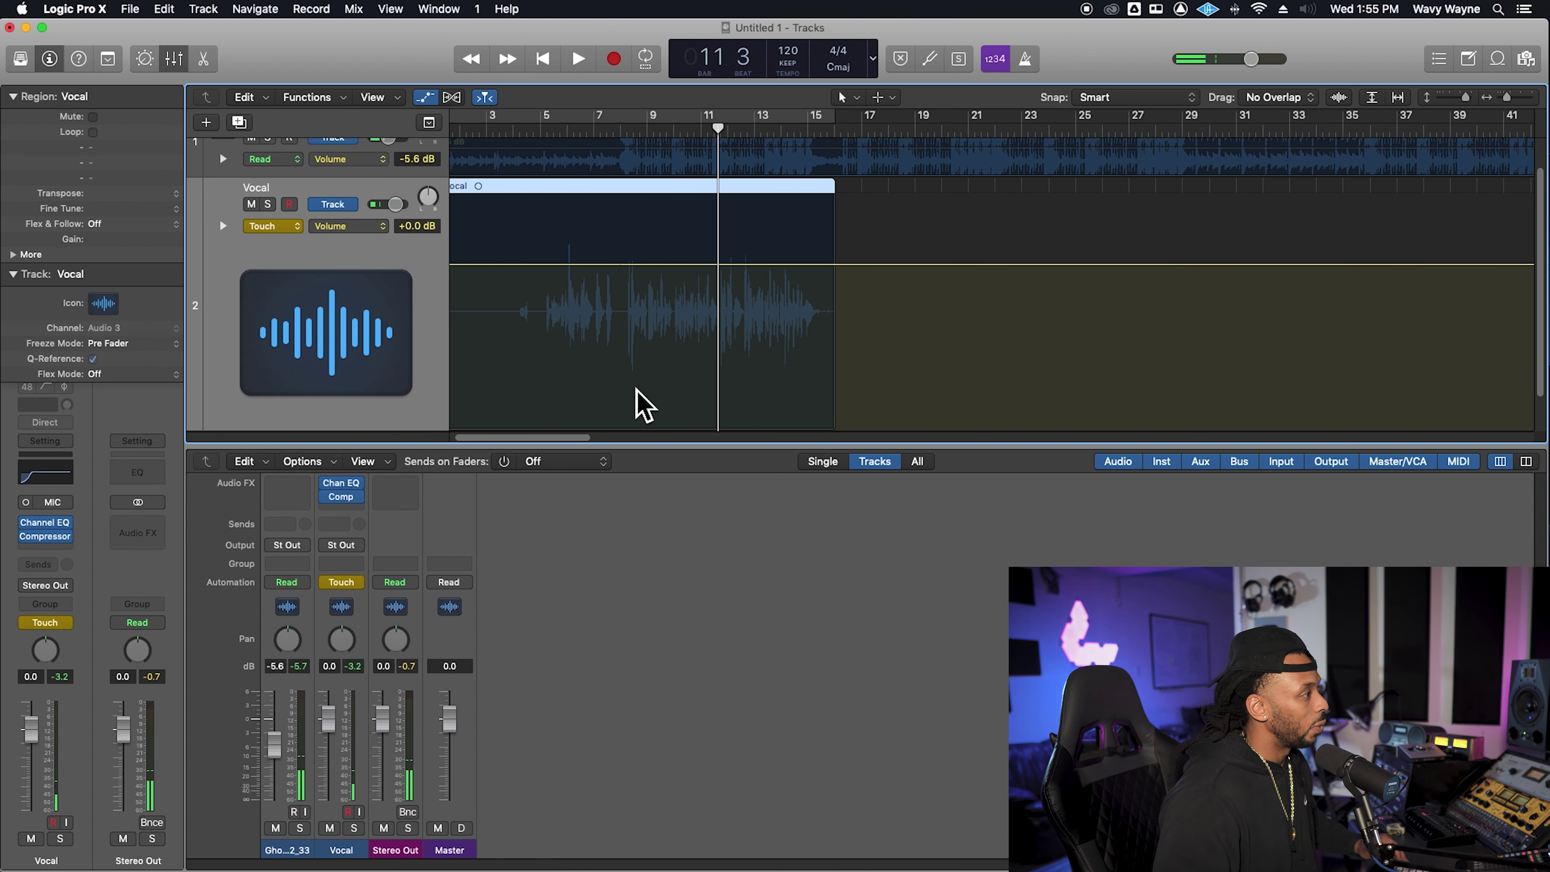
{"action": "left_click", "coordinate": [281, 227]}
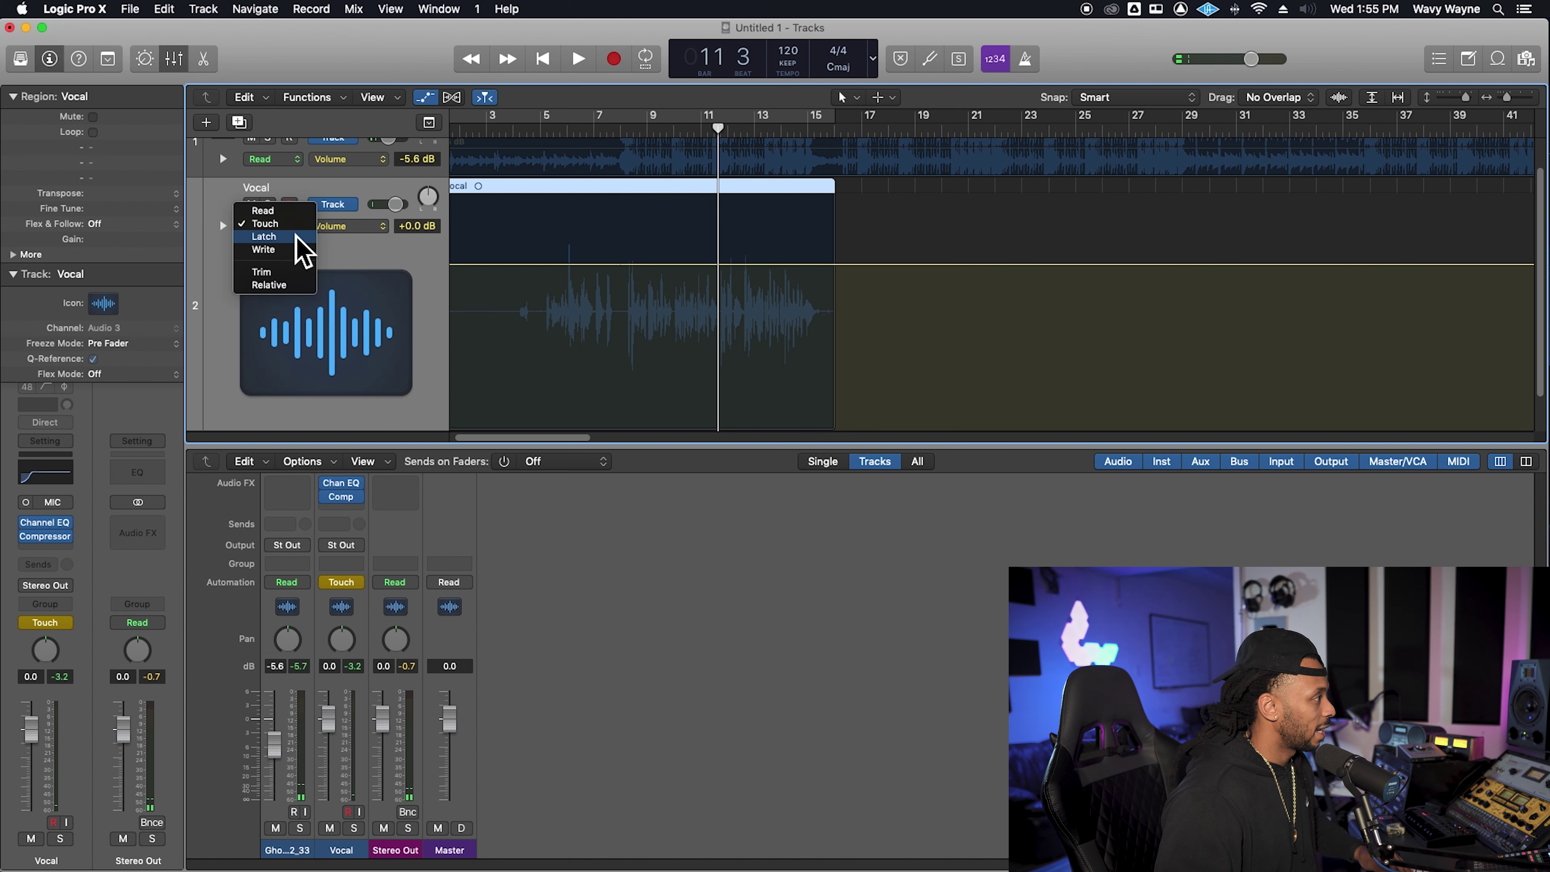
{"action": "left_click", "coordinate": [298, 211]}
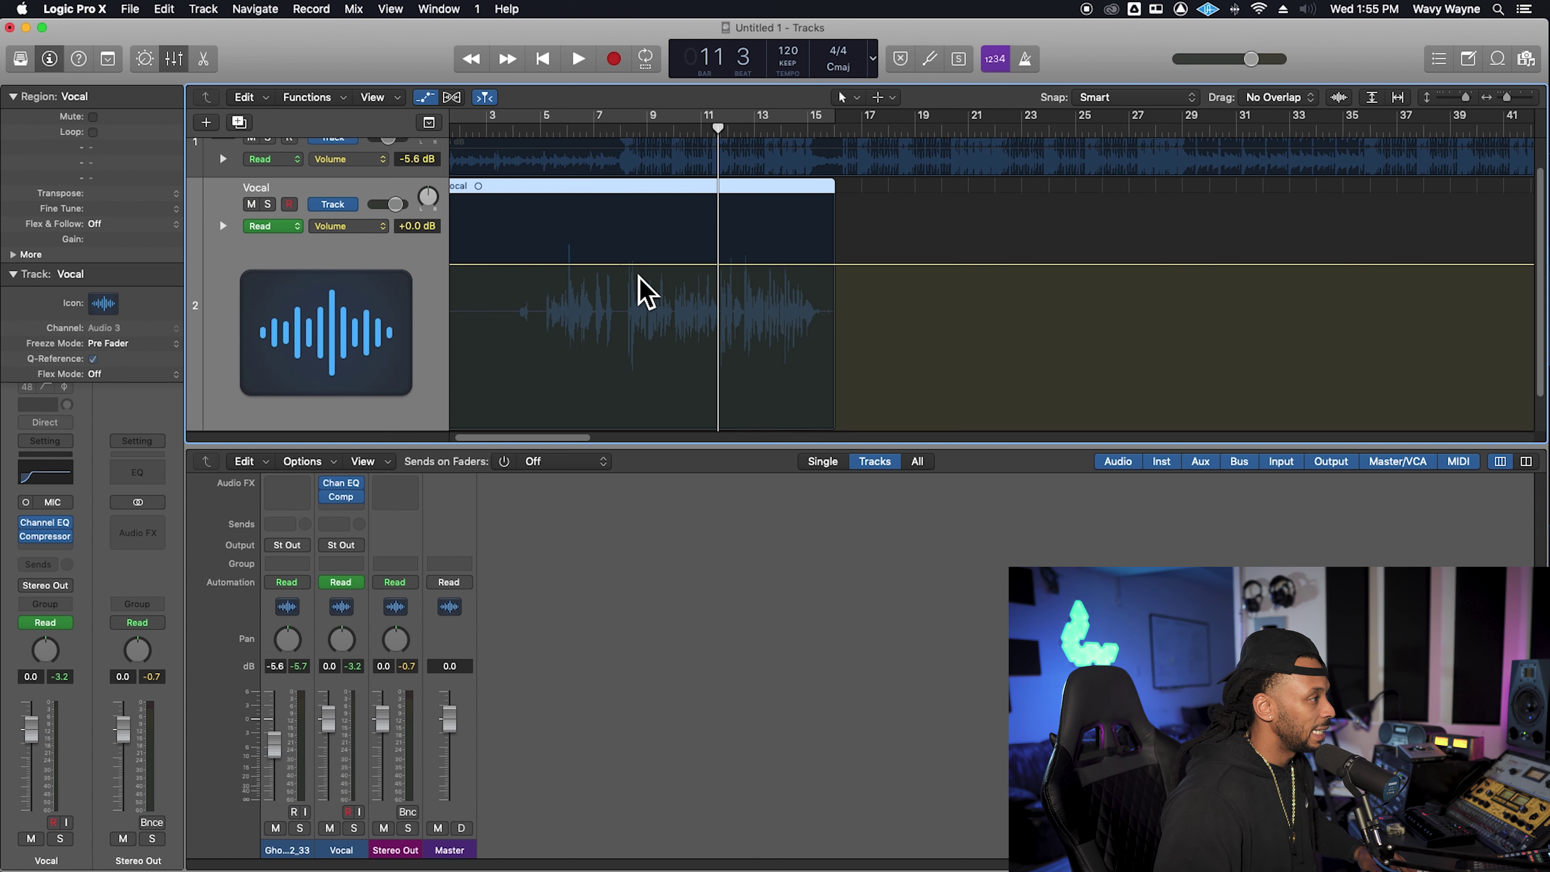
{"action": "scroll", "coordinate": [650, 293], "scroll_direction": "left", "scroll_amount": 1}
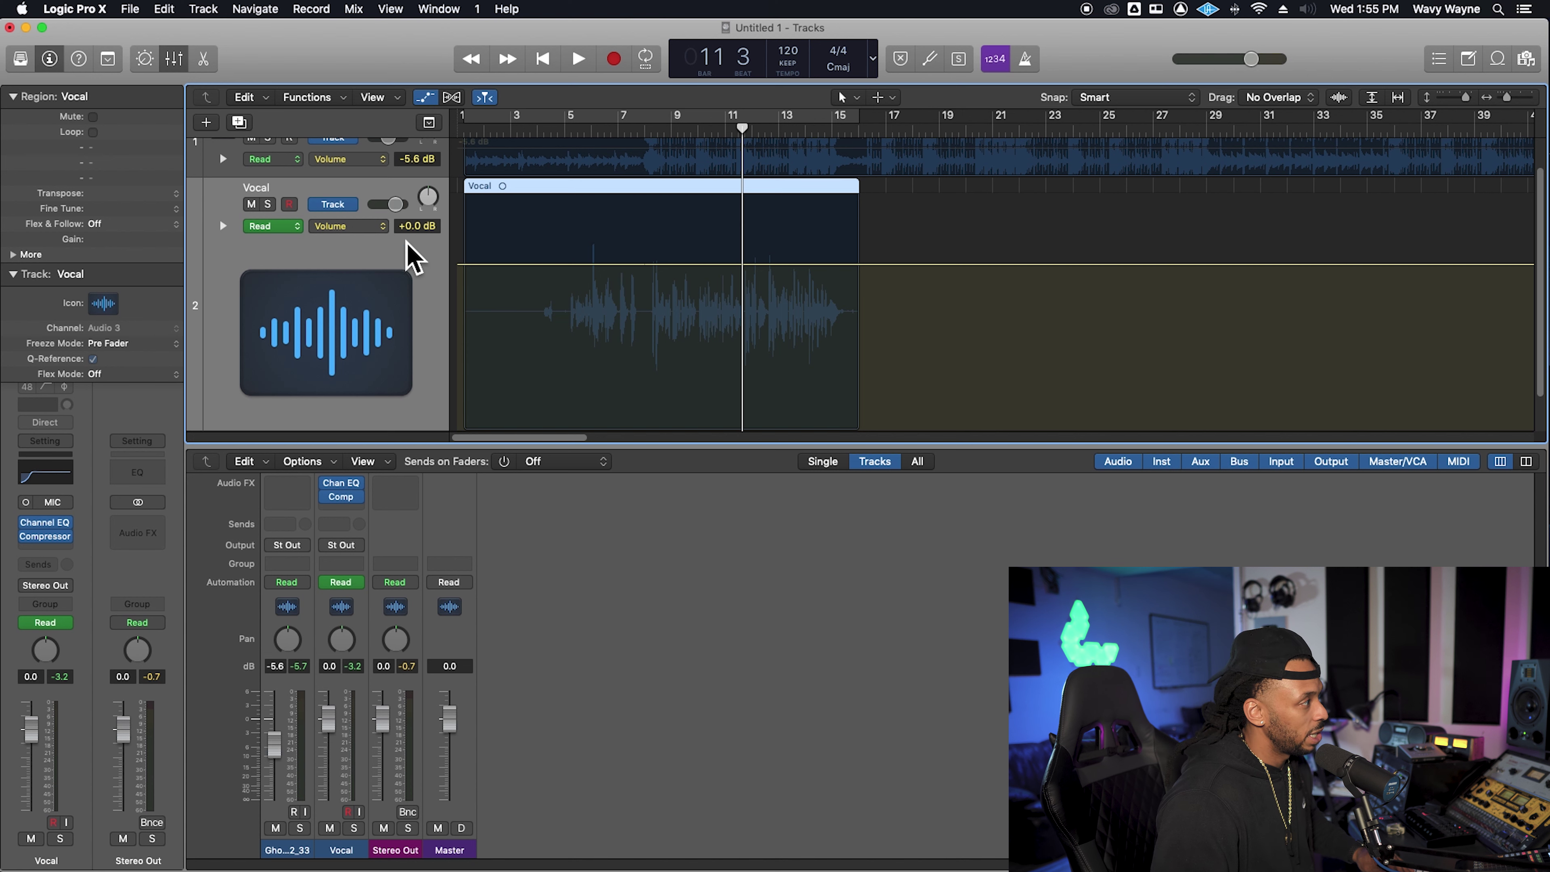
- Test Read mode by lowering the Vocal volume to -3.7 and -3.9 dB during playback
{"action": "left_click", "coordinate": [396, 204]}
{"action": "left_click_drag", "start_coordinate": [395, 204], "coordinate": [388, 204]}
{"action": "key", "text": "space"}
{"action": "key", "text": "space"}
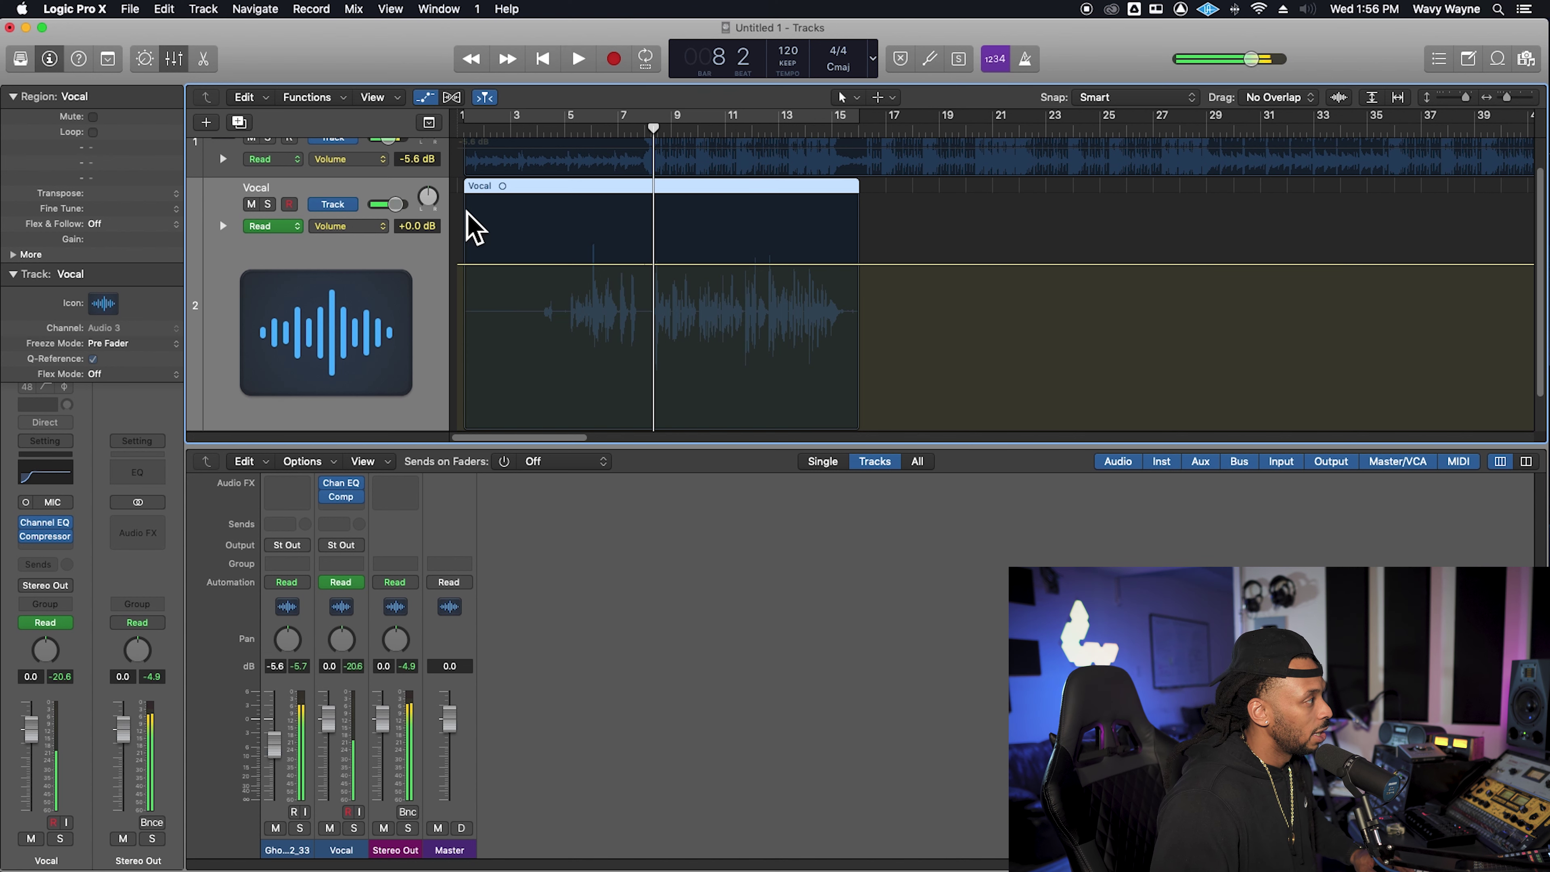
{"action": "left_click_drag", "start_coordinate": [346, 734], "coordinate": [334, 768]}
{"action": "key", "text": "space"}
{"action": "key", "text": "space"}
{"action": "key", "text": "space"}
{"action": "key", "text": "space"}
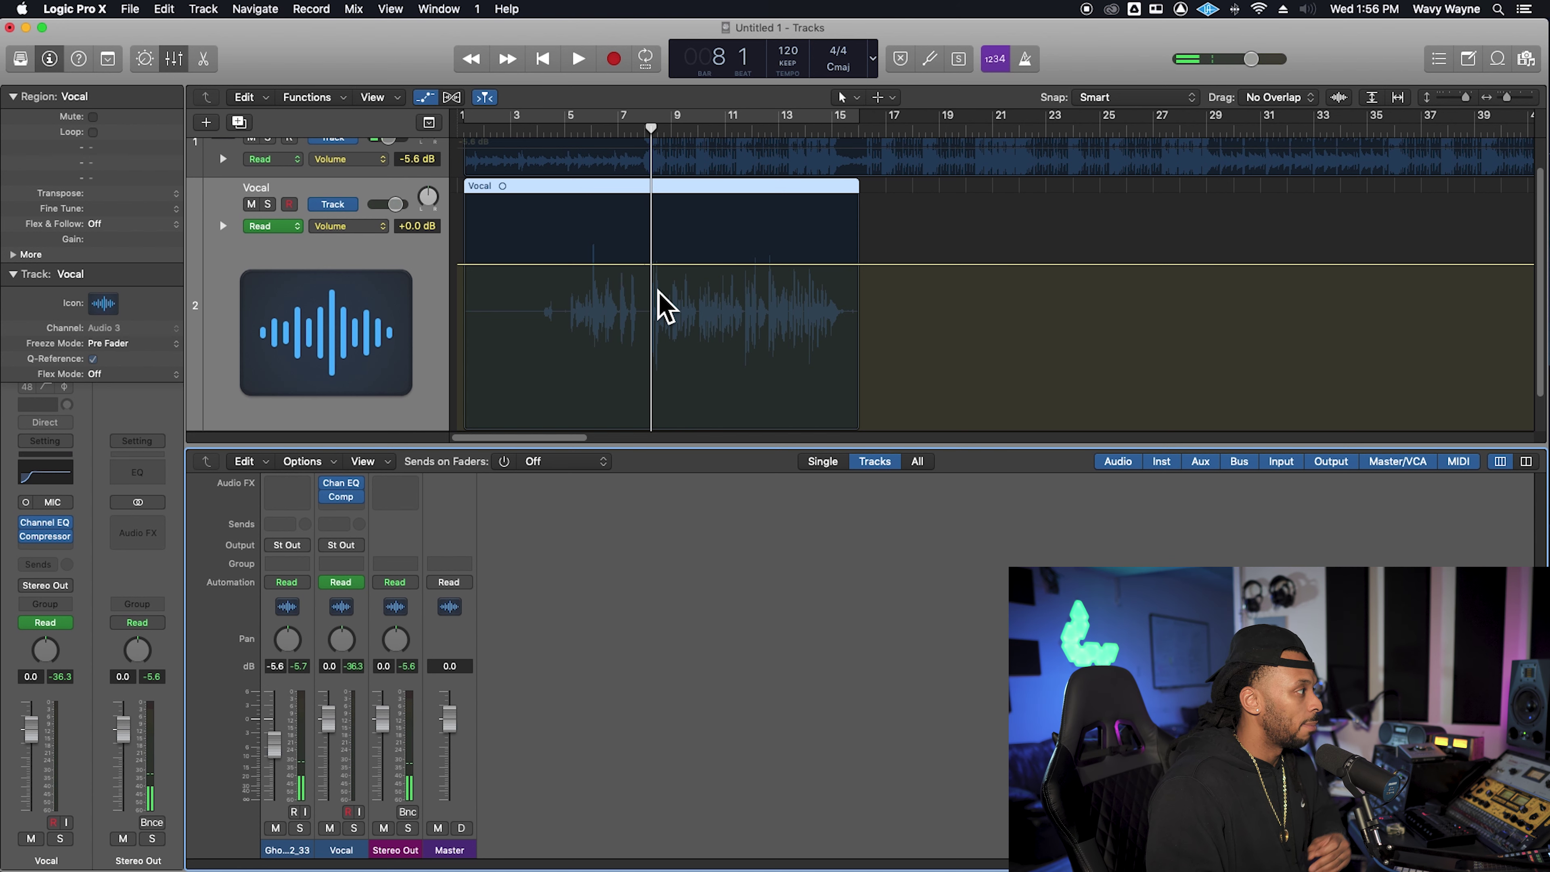
{"action": "key", "text": "space"}
{"action": "key", "text": "space"}
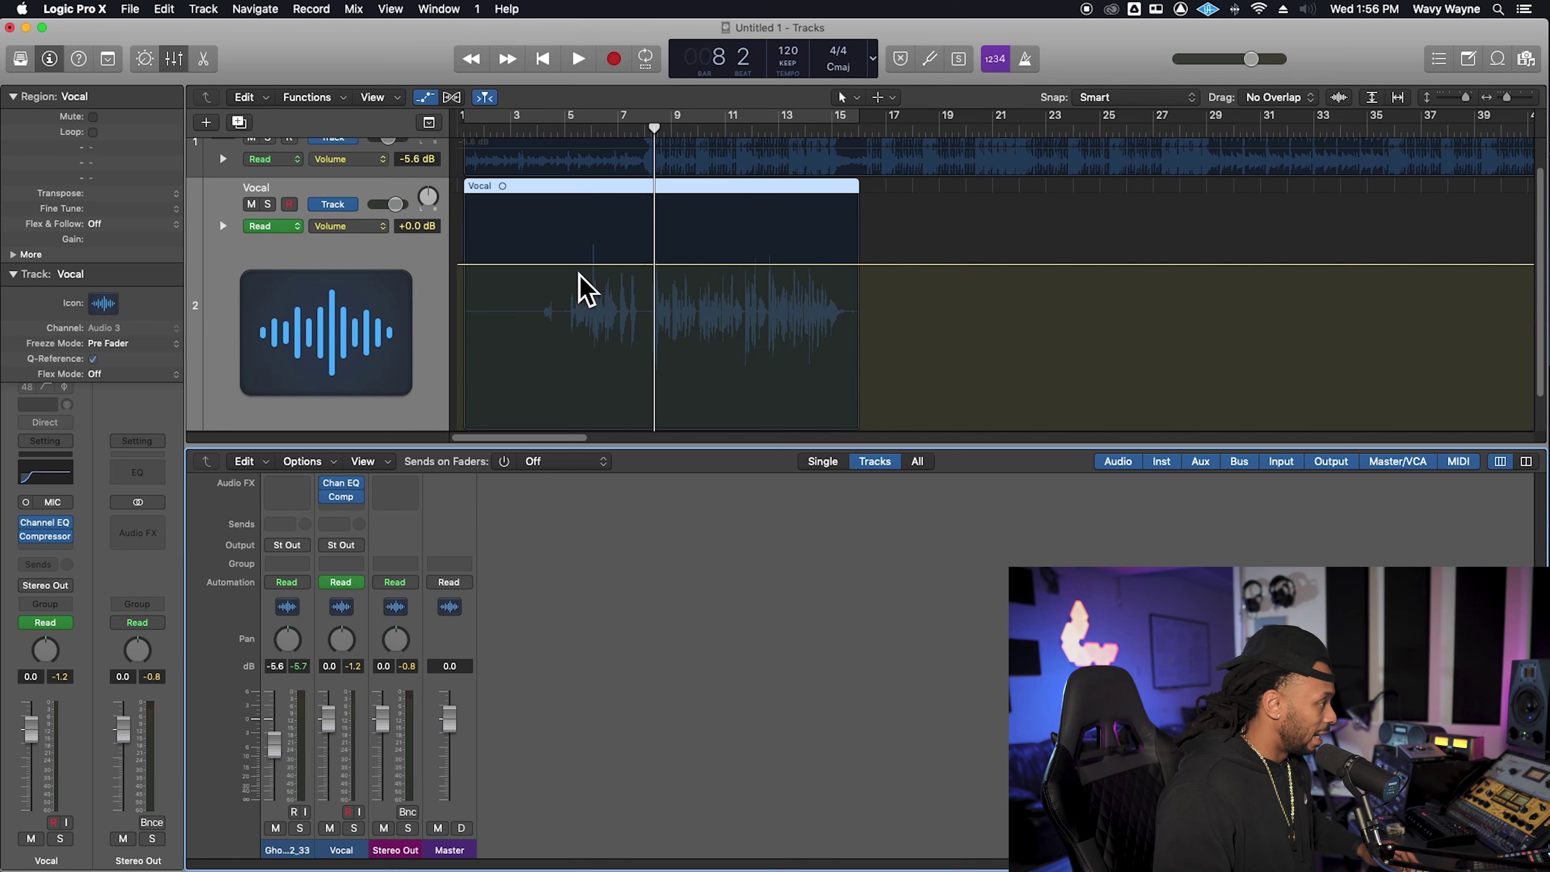
- Deselect the automation lane and set the Vocal track's automation mode to Touch
{"action": "left_click", "coordinate": [848, 296]}
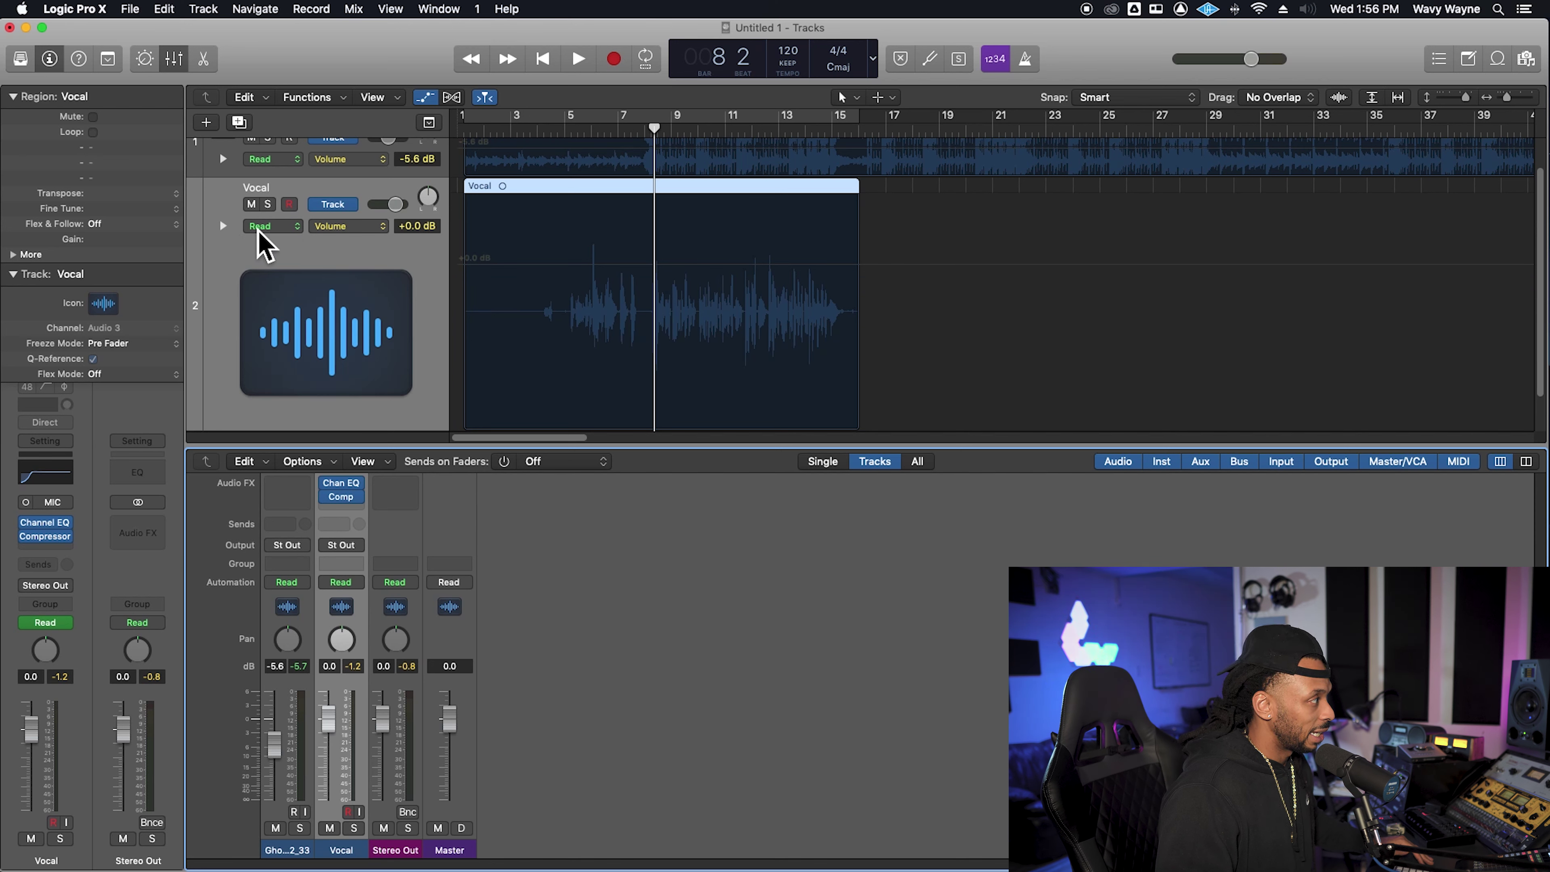
{"action": "left_click", "coordinate": [289, 227]}
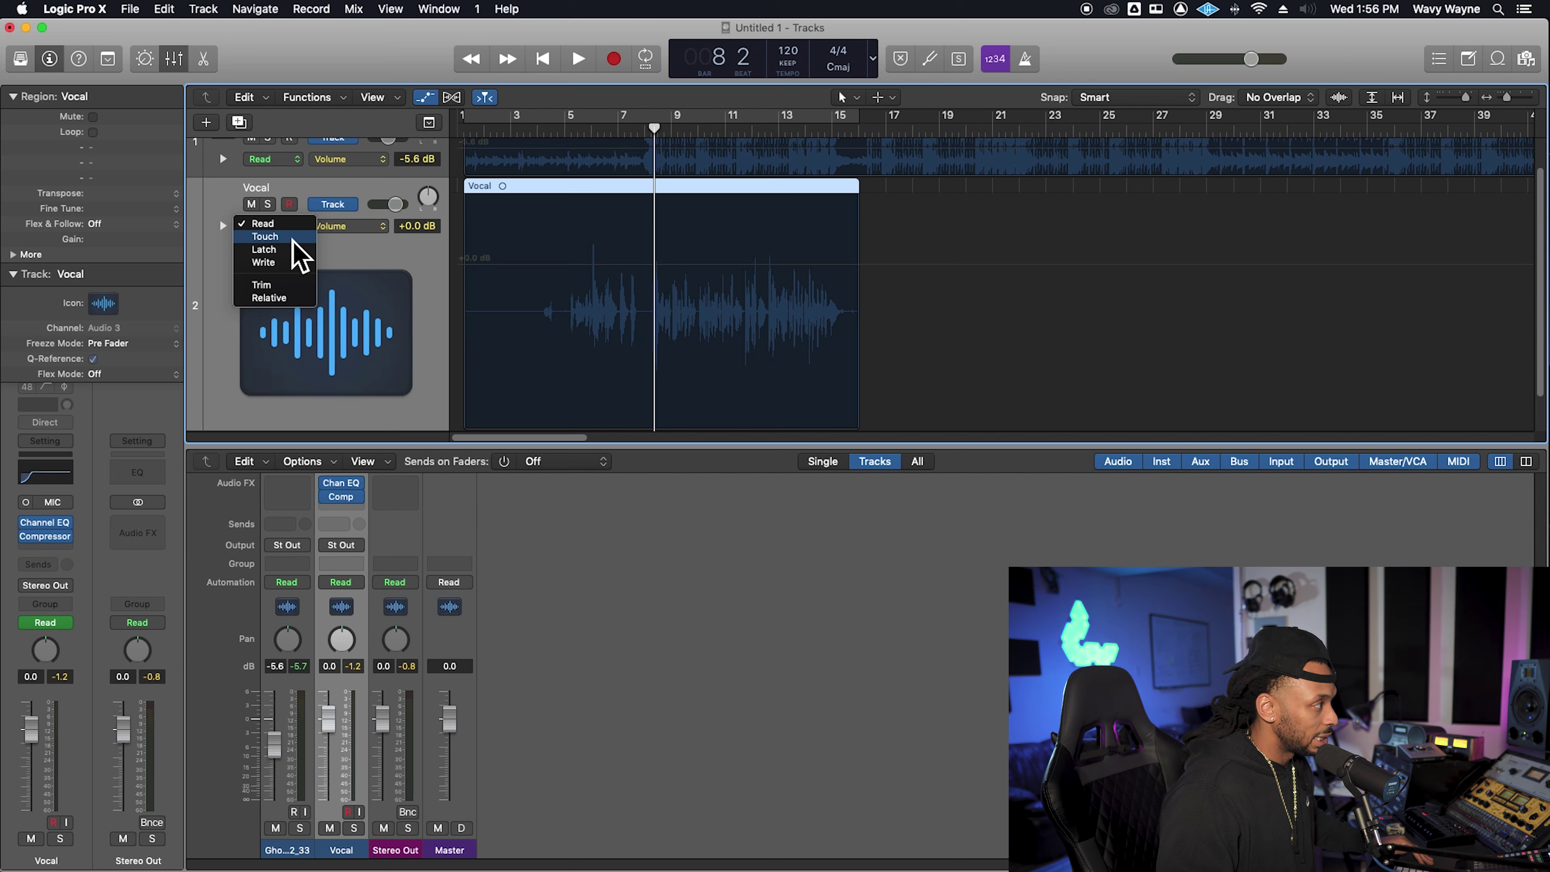
{"action": "left_click", "coordinate": [292, 237]}
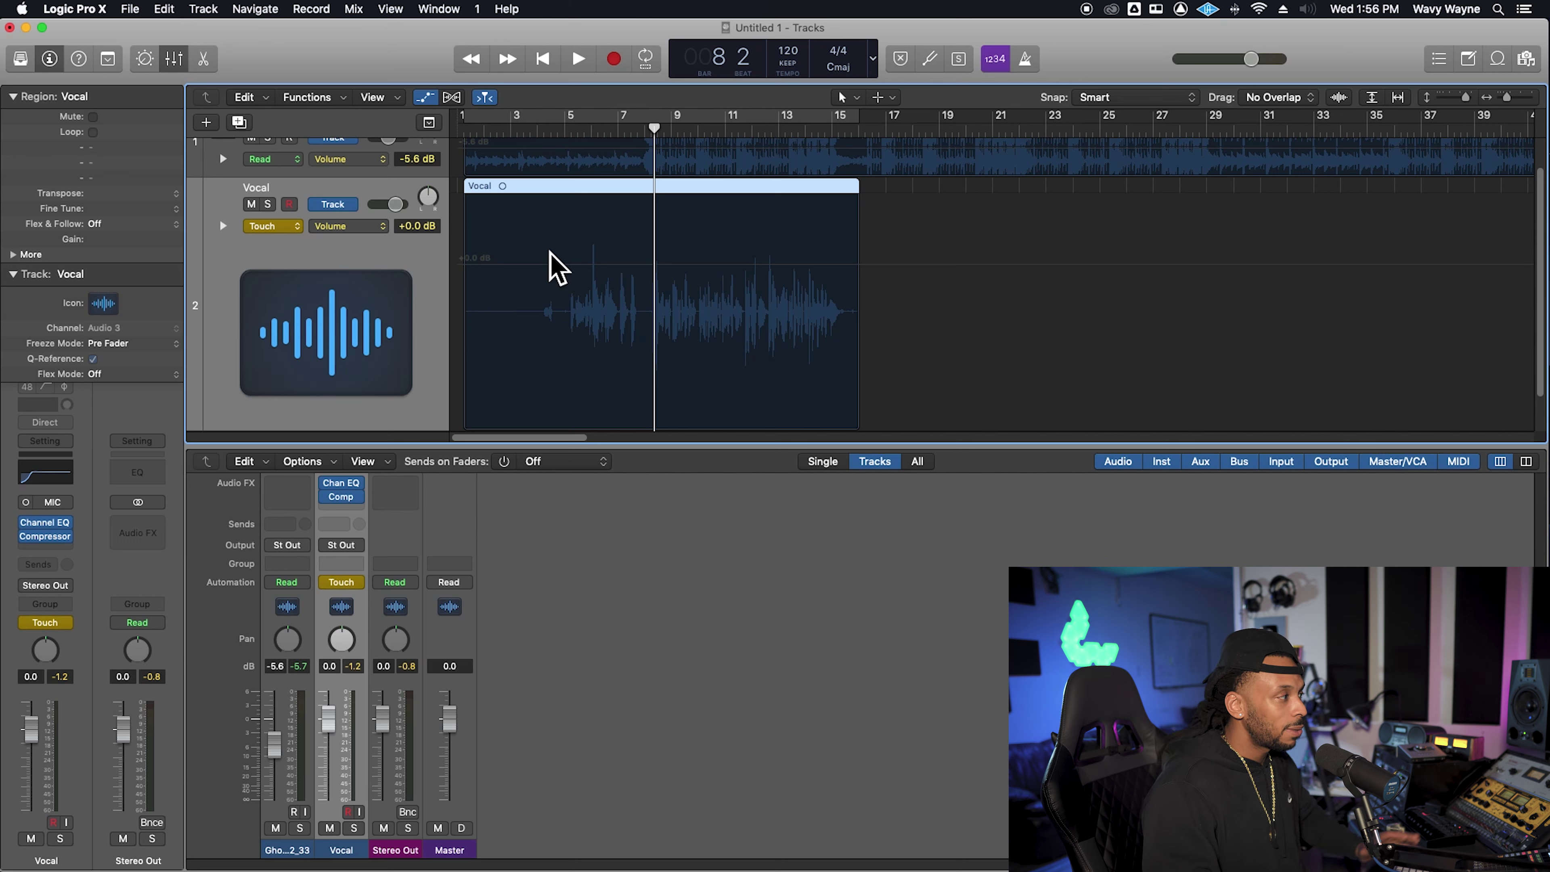